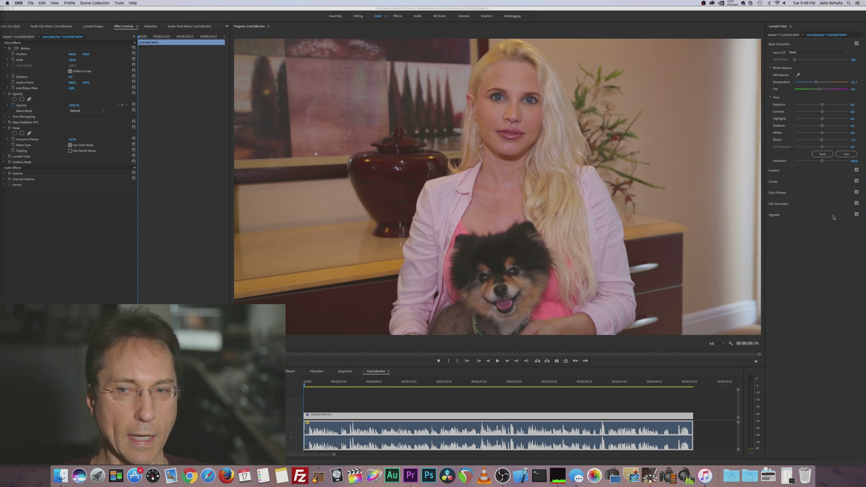
- Show the RGB curves of the ConCollective clip and play the sequence from its start to review the grade
{"action": "left_click", "coordinate": [777, 184]}
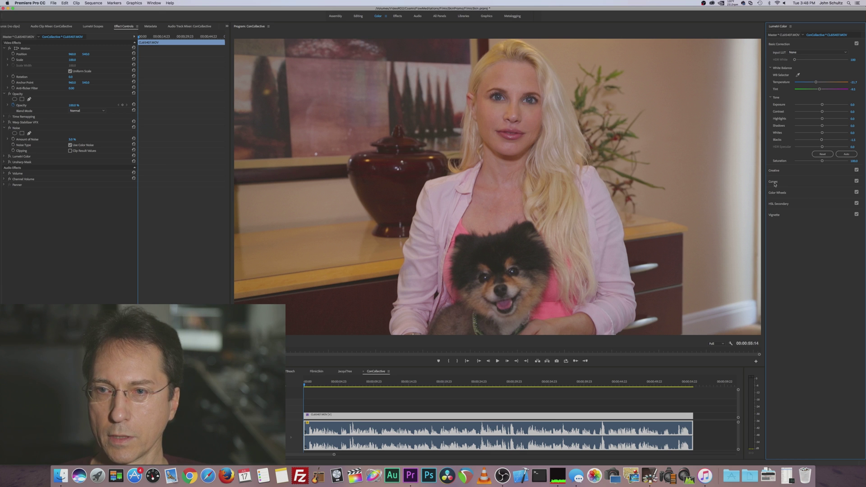
{"action": "left_click", "coordinate": [773, 182]}
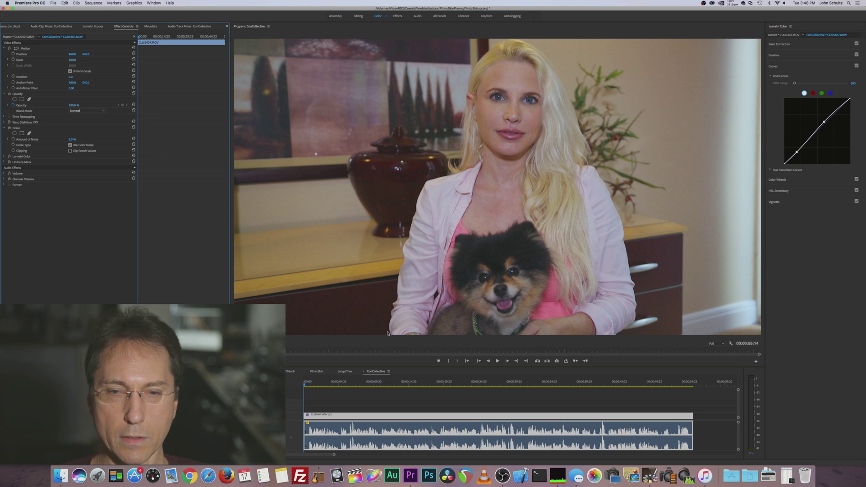
{"action": "left_click", "coordinate": [305, 383]}
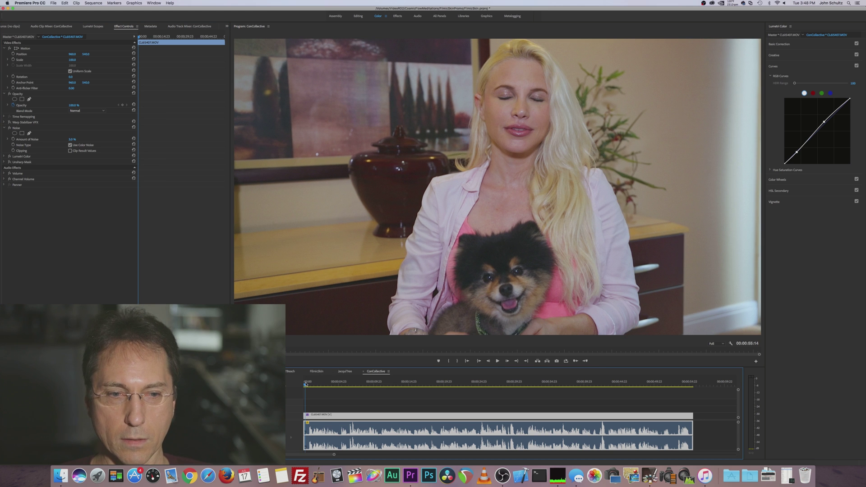
{"action": "key", "text": "space"}
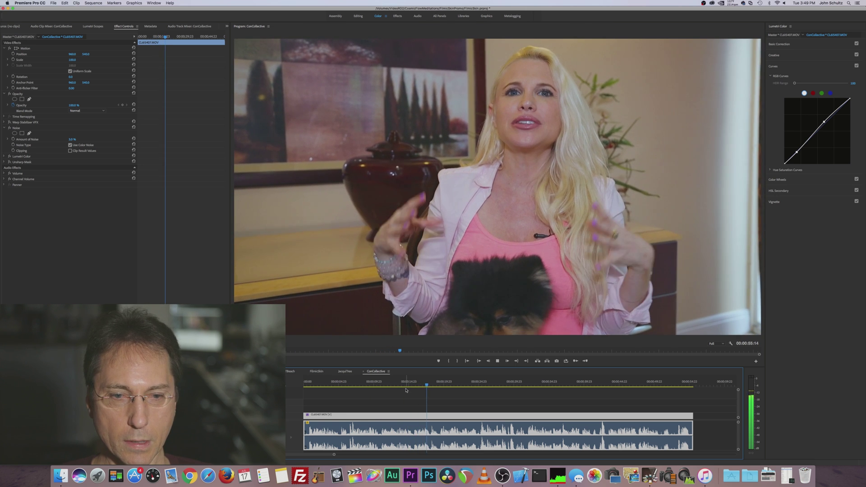
{"action": "key", "text": "space"}
- Open the nested JacquiTree sequence from the start of FilmicSkin and show the mask on its last Lumetri Color effect
{"action": "left_click", "coordinate": [317, 371]}
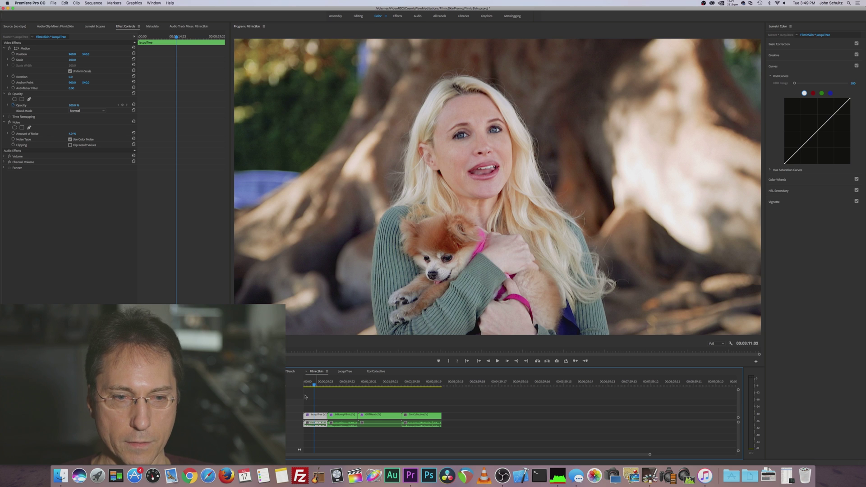
{"action": "key", "text": "Home"}
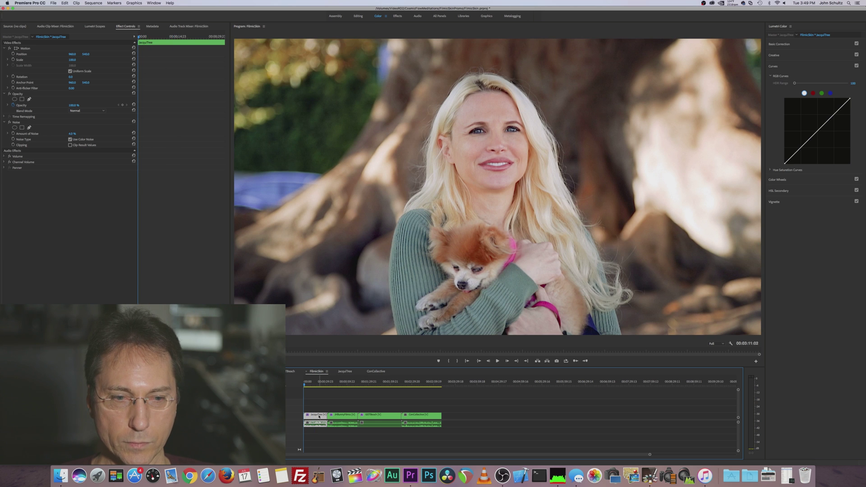
{"action": "double_click", "coordinate": [318, 416]}
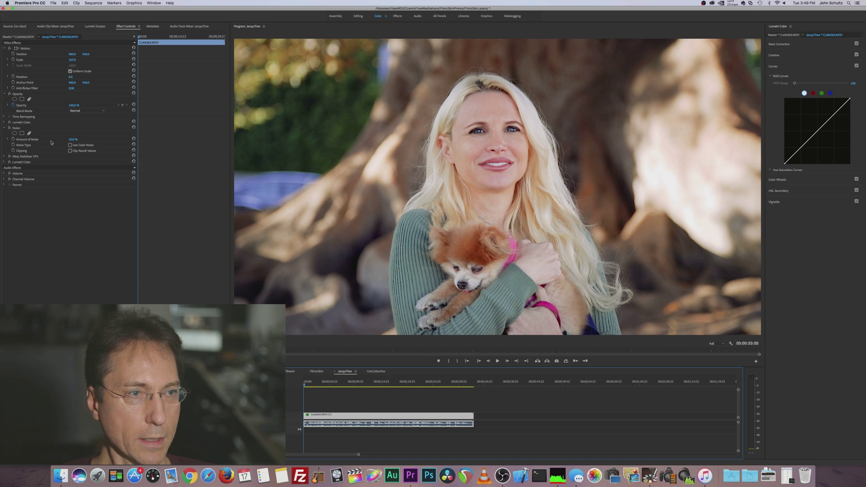
{"action": "left_click", "coordinate": [18, 163]}
{"action": "left_click", "coordinate": [4, 162]}
{"action": "left_click", "coordinate": [25, 173]}
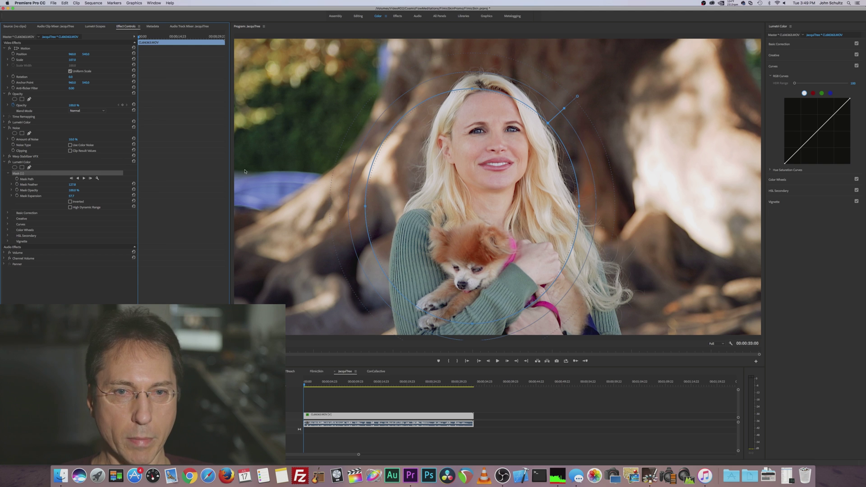
- Compare the JacquiTree shot with the masked Lumetri Color effect switched off and on
{"action": "left_click", "coordinate": [10, 162]}
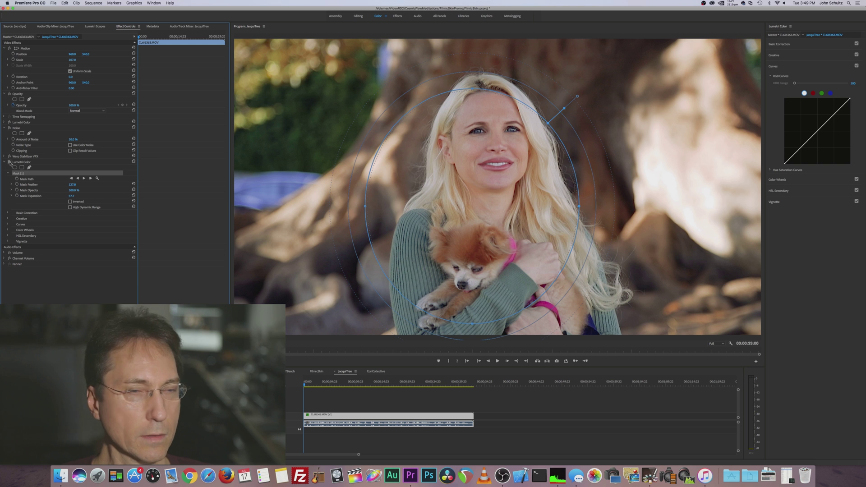
{"action": "left_click", "coordinate": [10, 161]}
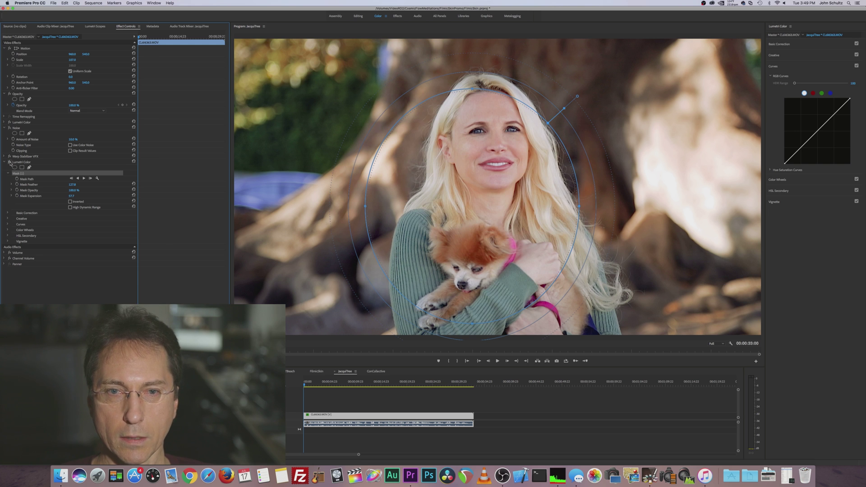
{"action": "left_click", "coordinate": [10, 162]}
{"action": "left_click", "coordinate": [10, 162]}
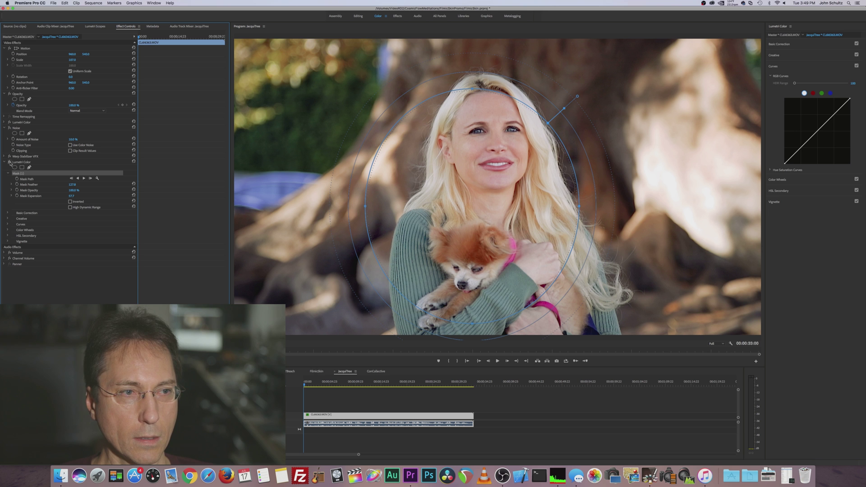
- Compare the JacquiTree shot with the first, unmasked Lumetri Color effect switched off and on
{"action": "left_click", "coordinate": [10, 123]}
{"action": "left_click", "coordinate": [10, 123]}
{"action": "left_click", "coordinate": [10, 122]}
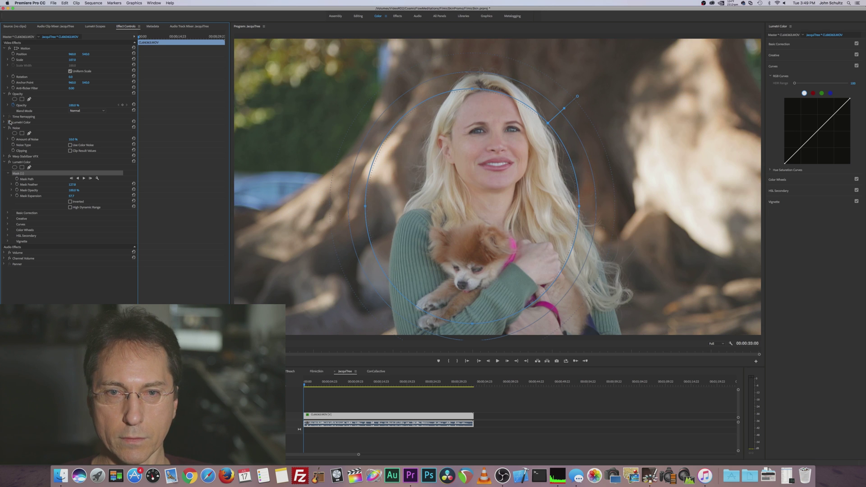
{"action": "left_click", "coordinate": [10, 122]}
{"action": "left_click", "coordinate": [10, 122]}
{"action": "left_click", "coordinate": [10, 122]}
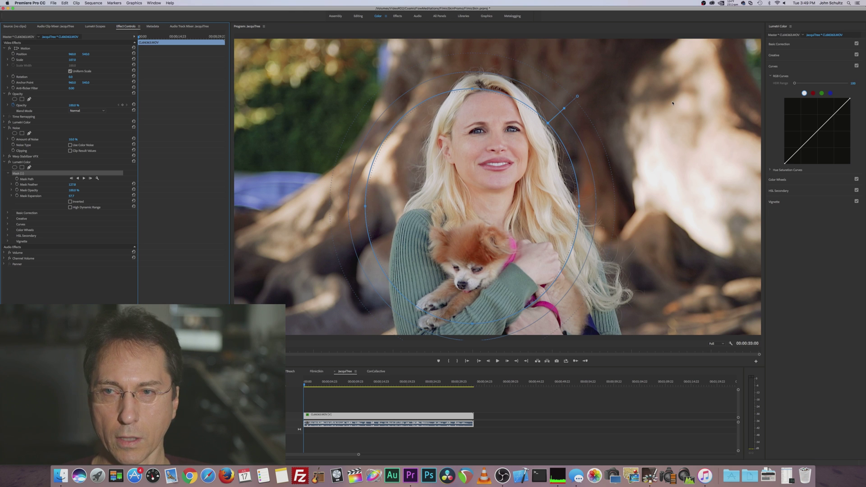
- Review the JacquiTree clip's Basic Correction settings and check its levels in the Lumetri Scopes during playback
{"action": "left_click", "coordinate": [781, 45]}
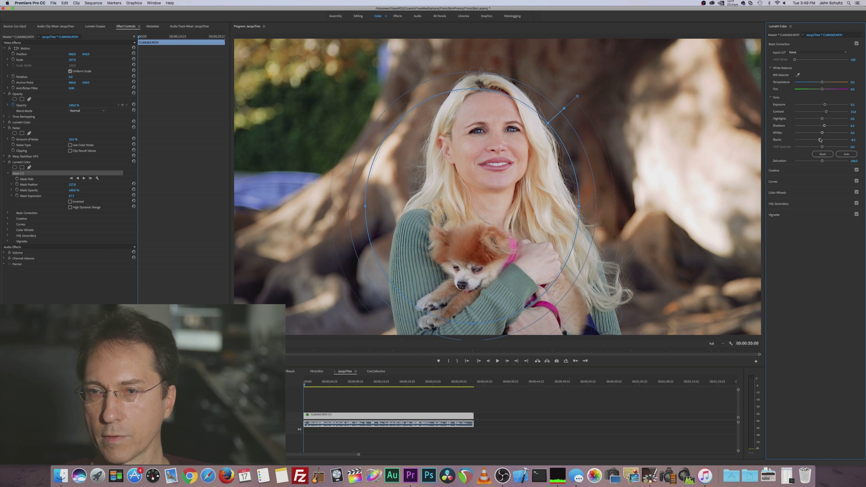
{"action": "left_click", "coordinate": [92, 27]}
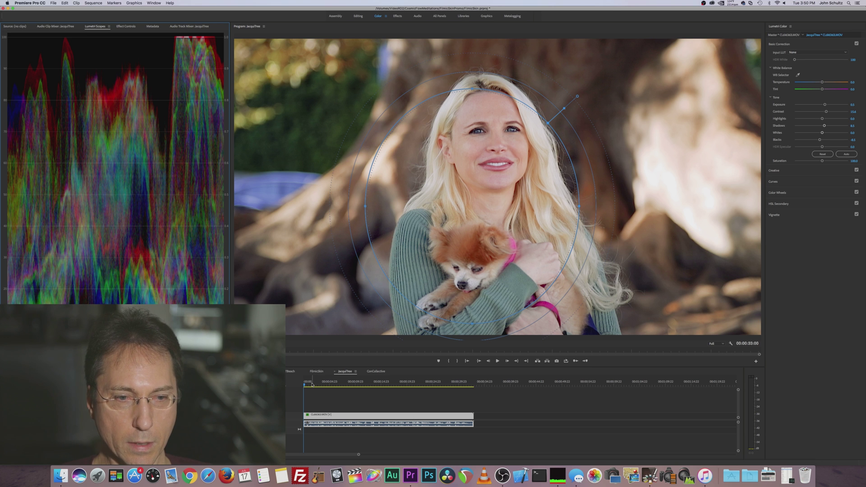
{"action": "key", "text": "space"}
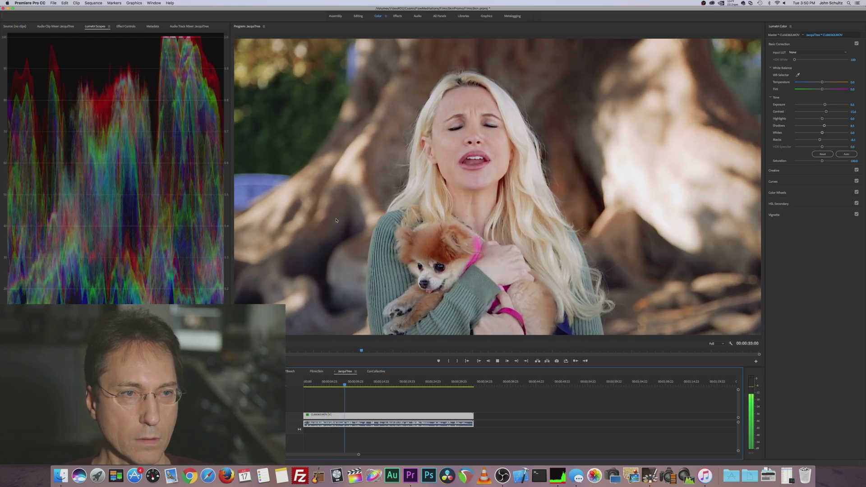
{"action": "key", "text": "space"}
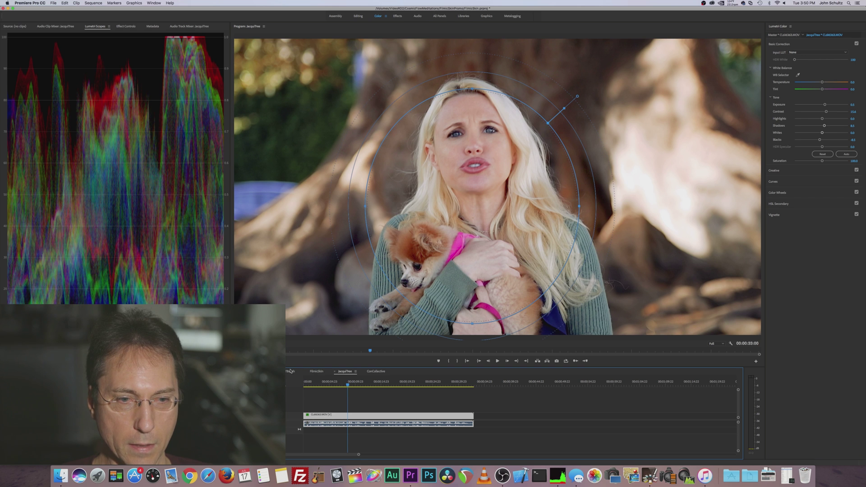
- Open the second nested clip of the FilmicSkin sequence and play it from the start with the scopes displayed
{"action": "left_click", "coordinate": [317, 371]}
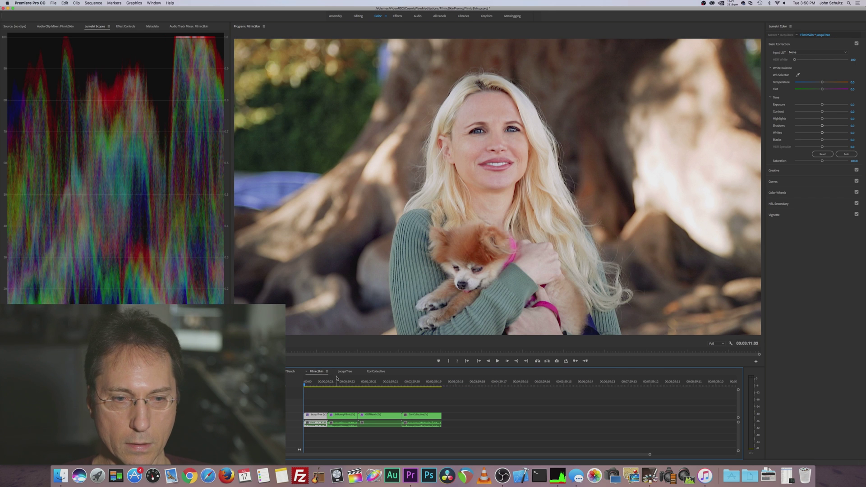
{"action": "left_click_drag", "start_coordinate": [311, 385], "coordinate": [328, 384]}
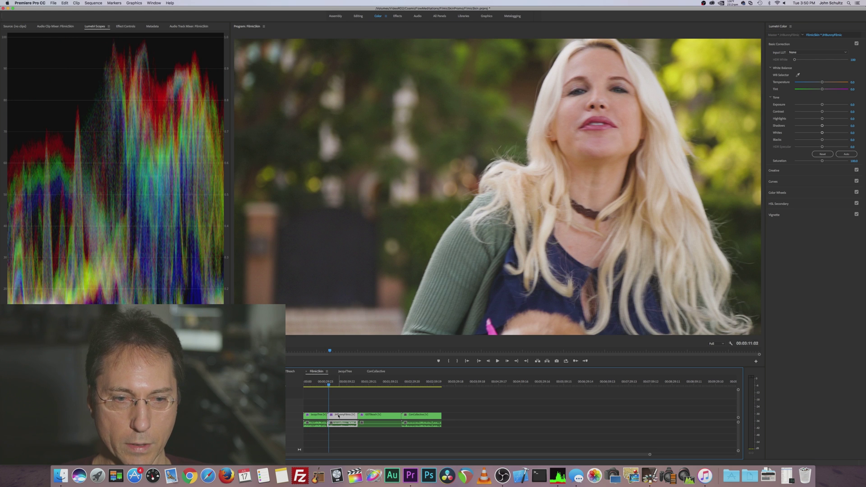
{"action": "double_click", "coordinate": [340, 414]}
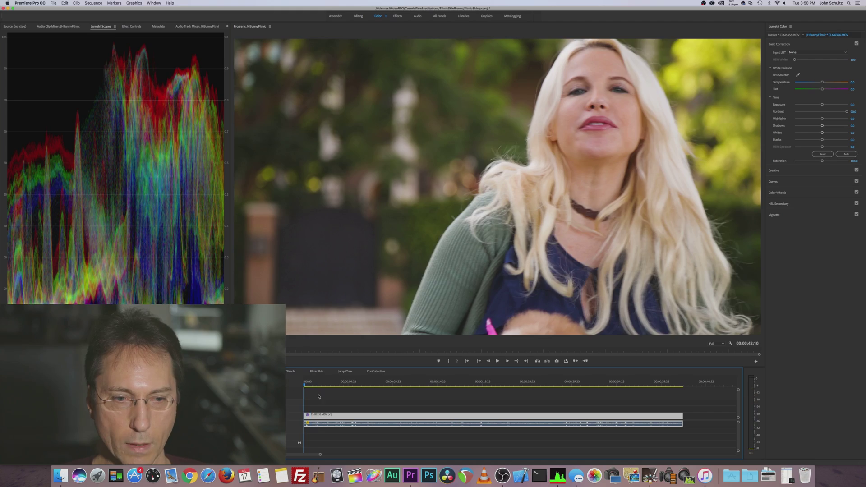
{"action": "key", "text": "Home"}
{"action": "key", "text": "space"}
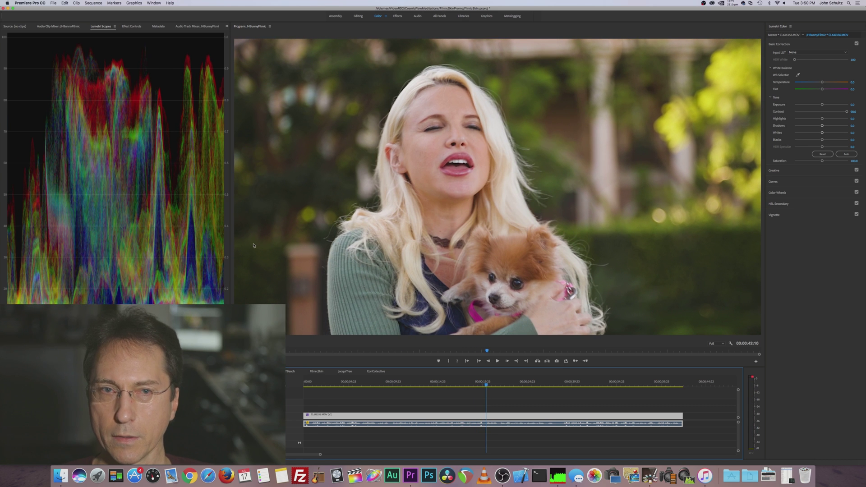
{"action": "key", "text": "space"}
- Compare the garden clip with Basic Correction off and on during playback, and review its Creative settings
{"action": "left_click", "coordinate": [132, 26]}
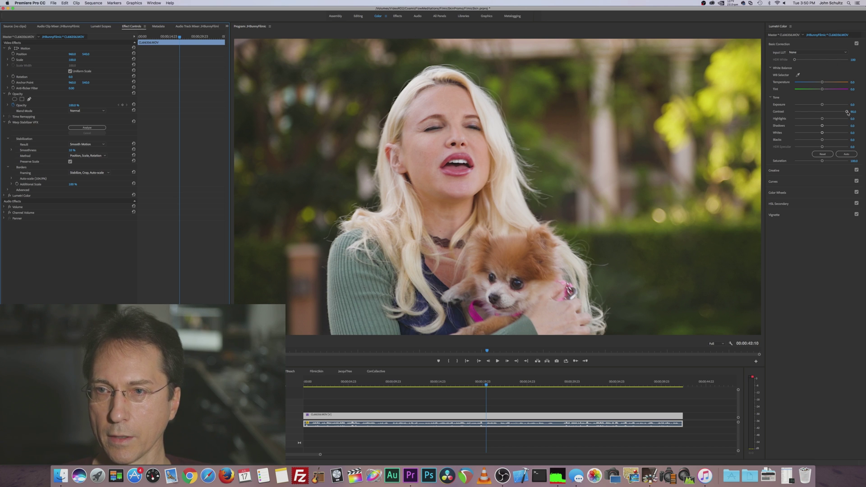
{"action": "left_click", "coordinate": [856, 43]}
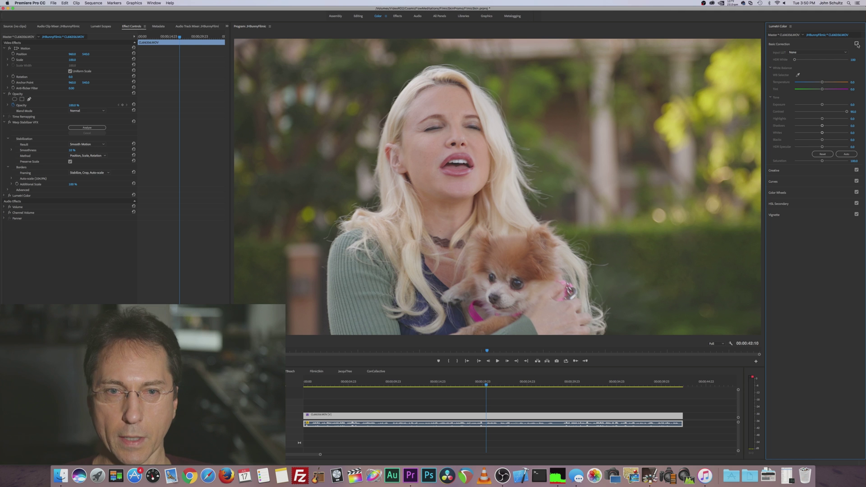
{"action": "left_click", "coordinate": [347, 383]}
{"action": "key", "text": "space"}
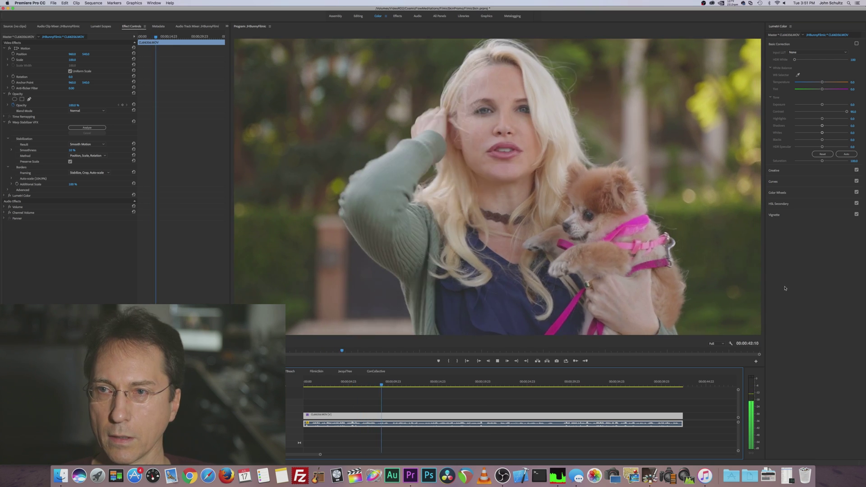
{"action": "left_click", "coordinate": [855, 44]}
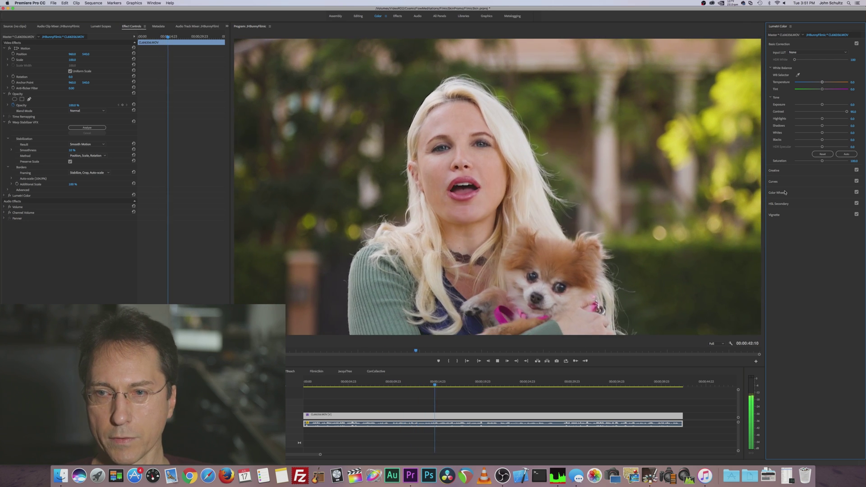
{"action": "left_click", "coordinate": [773, 171]}
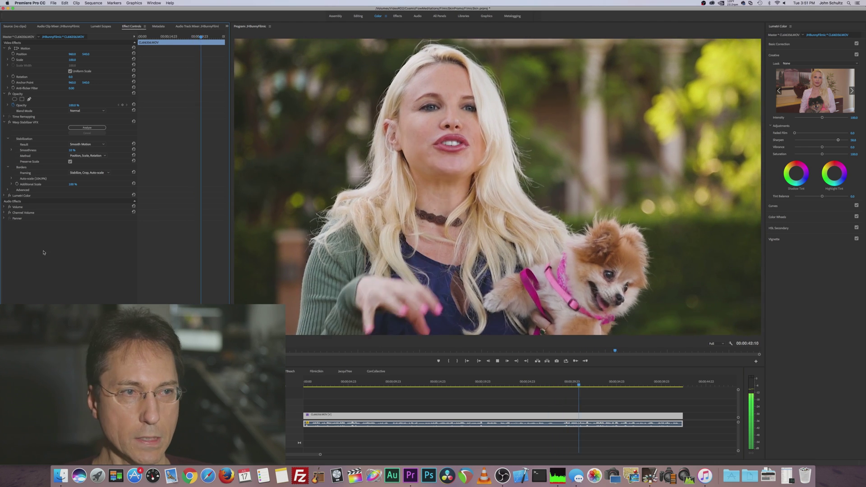
{"action": "key", "text": "space"}
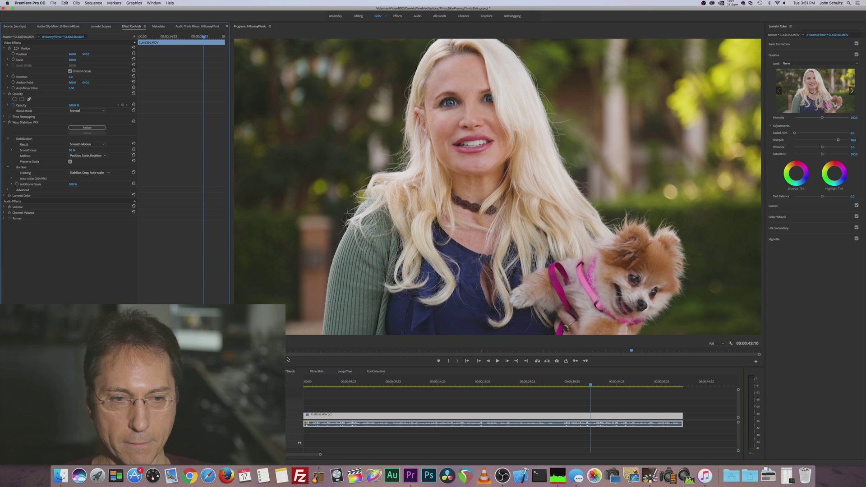
- Return to the FilmicSkin sequence and play the GOTBeach clip from its start with the Basic Correction settings displayed
{"action": "left_click", "coordinate": [316, 371]}
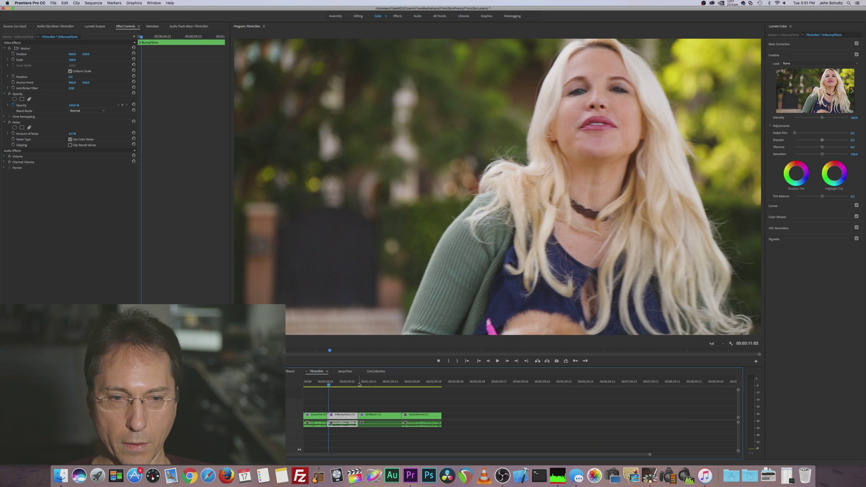
{"action": "left_click", "coordinate": [360, 384]}
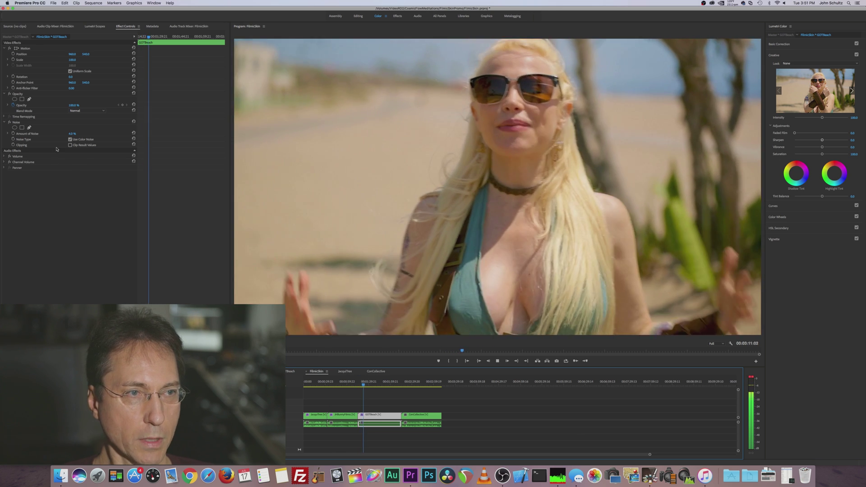
{"action": "left_click", "coordinate": [783, 44]}
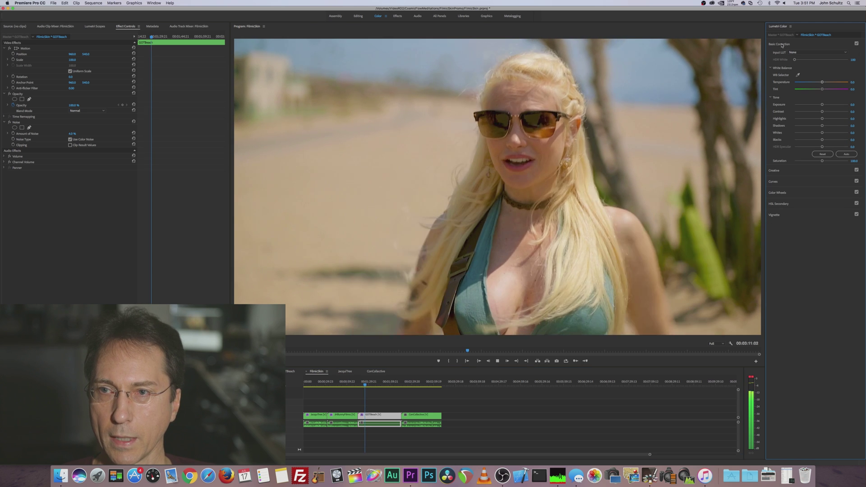
{"action": "key", "text": "space"}
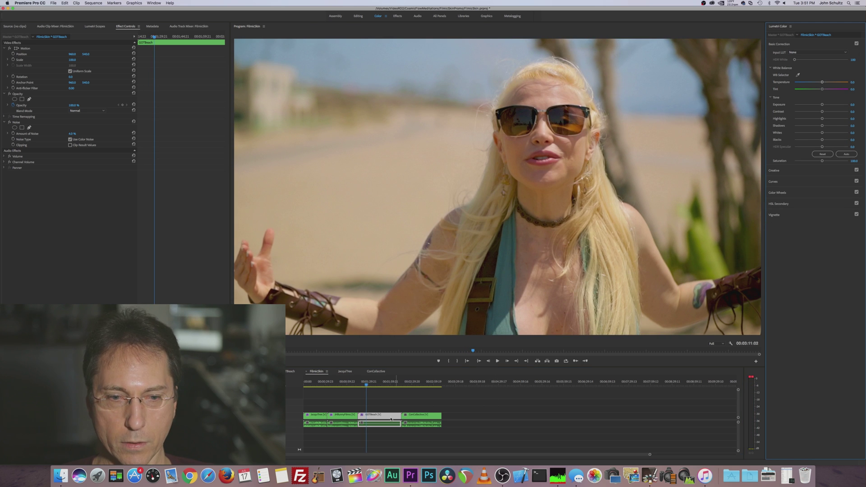
- Open the nested GOTBeach sequence, play its first clip, and review that clip's Basic Correction and RGB curves
{"action": "double_click", "coordinate": [382, 419]}
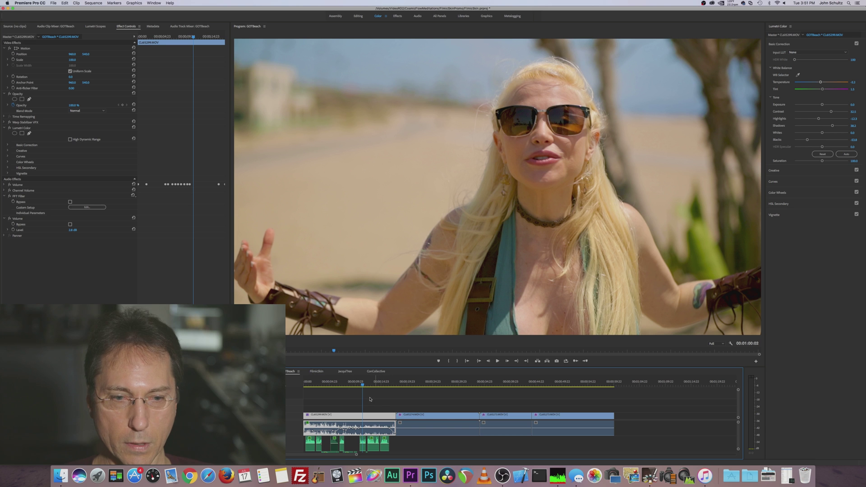
{"action": "left_click", "coordinate": [332, 383]}
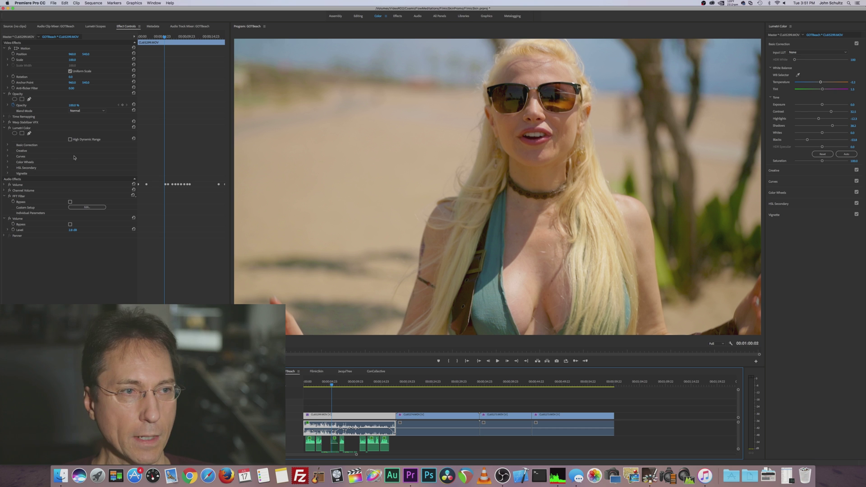
{"action": "left_click", "coordinate": [8, 131]}
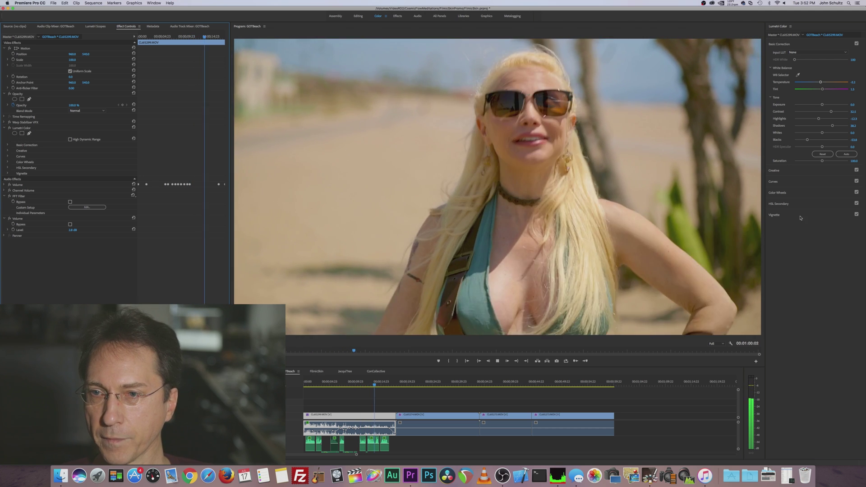
{"action": "left_click", "coordinate": [772, 182]}
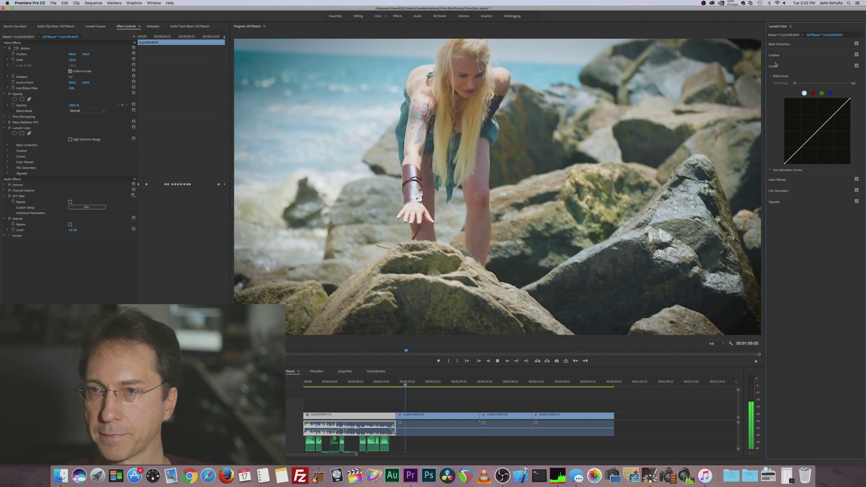
- Review the Creative settings of the first two GOTBeach clips, and replay the first clip with the Lumetri scopes displayed
{"action": "left_click", "coordinate": [773, 55]}
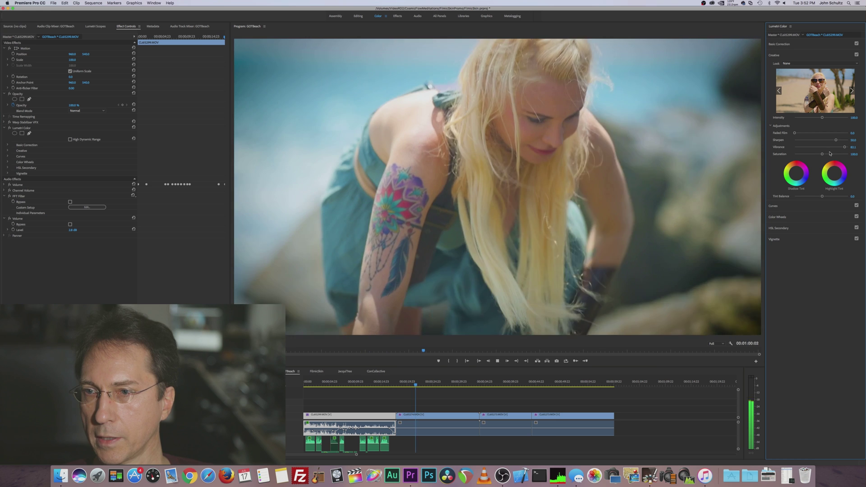
{"action": "key", "text": "space"}
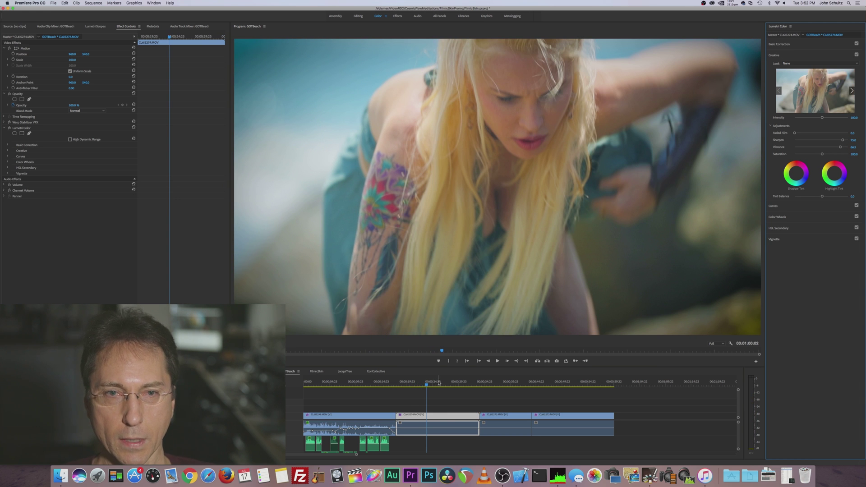
{"action": "left_click", "coordinate": [95, 27]}
{"action": "left_click_drag", "start_coordinate": [352, 381], "coordinate": [329, 386]}
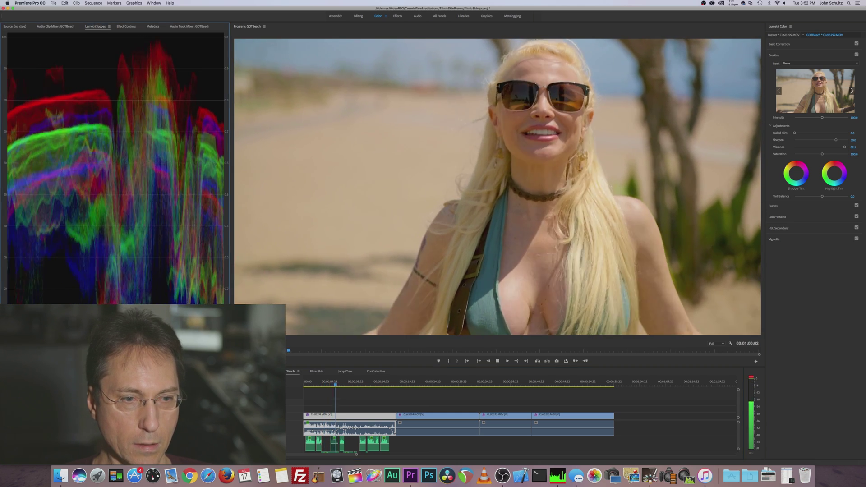
{"action": "key", "text": "space"}
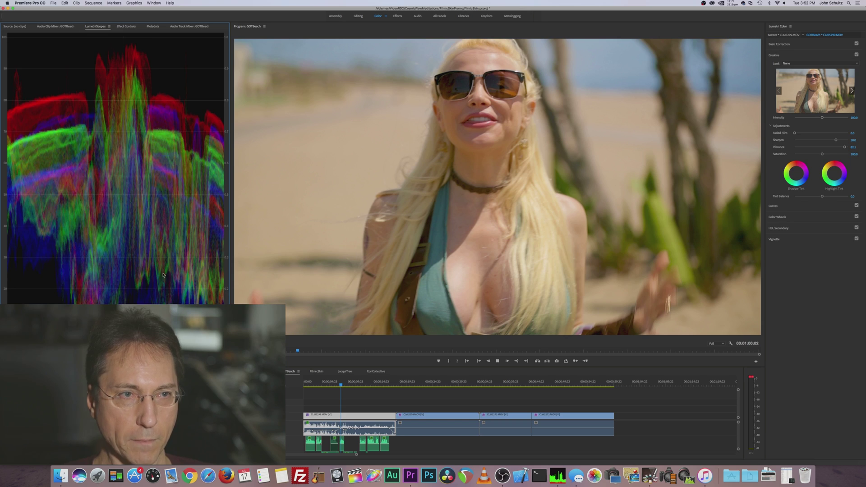
- Continue playback from the first clip into the second rock clip with the scopes displayed, and pause on the close shot
{"action": "key", "text": "space"}
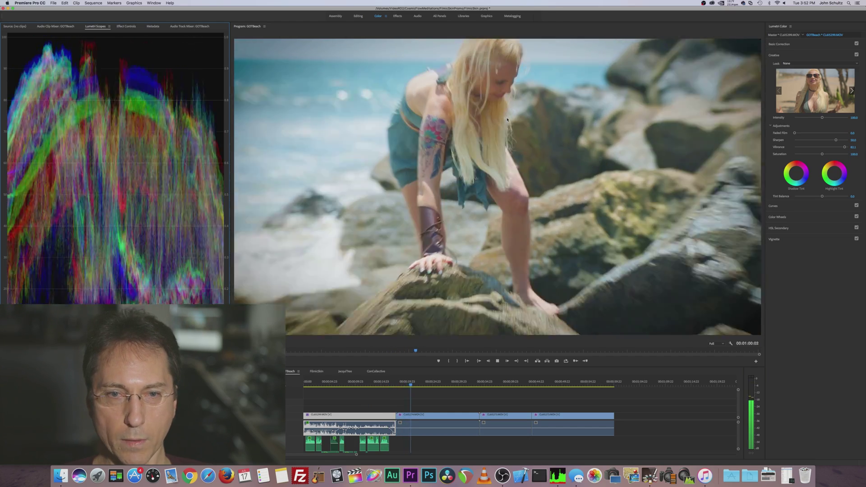
{"action": "key", "text": "space"}
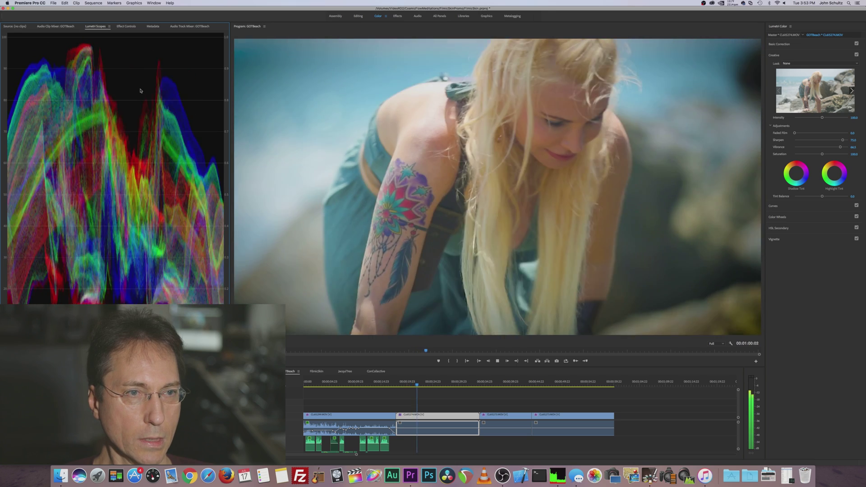
{"action": "key", "text": "space"}
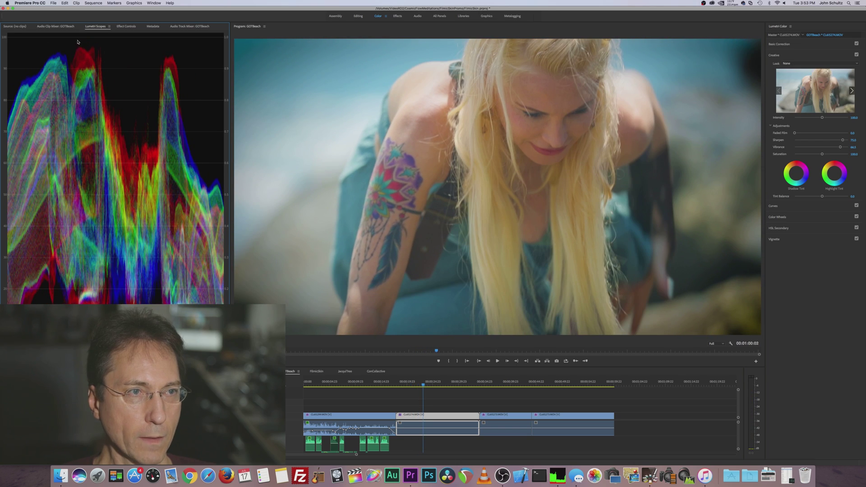
- Switch off the second clip's Lumetri Color effect and play that clip from near its start without the grade
{"action": "left_click", "coordinate": [126, 26]}
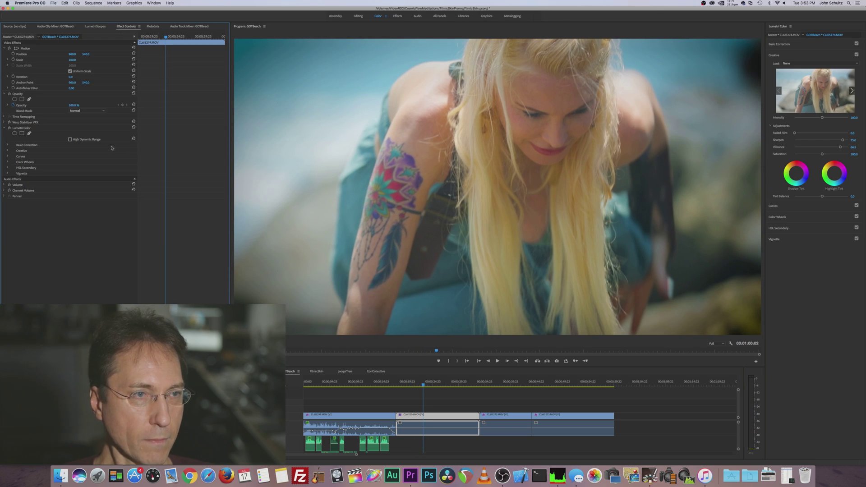
{"action": "left_click", "coordinate": [10, 128]}
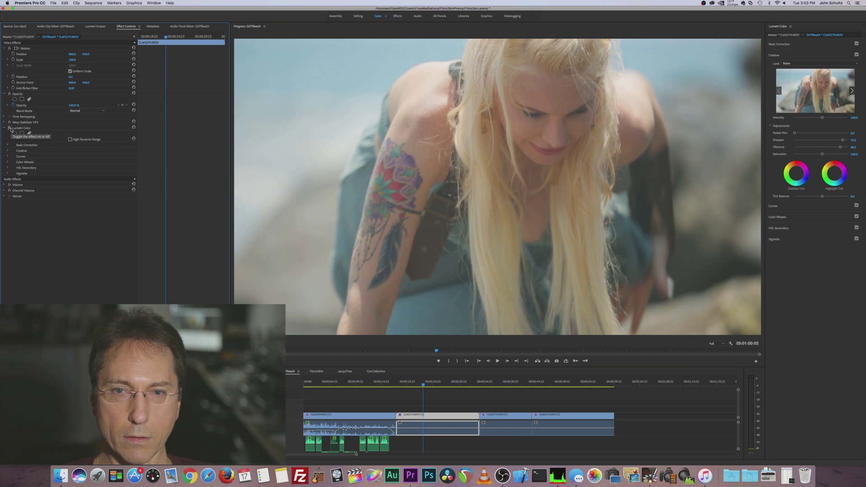
{"action": "left_click", "coordinate": [407, 383]}
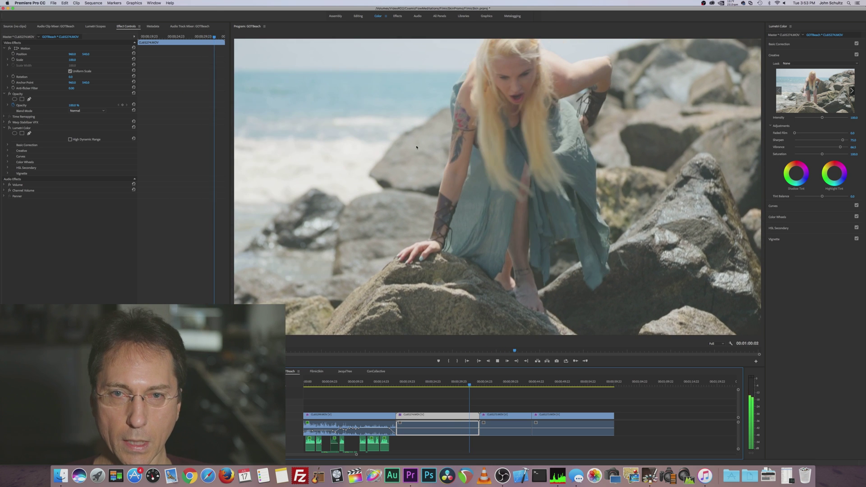
{"action": "key", "text": "space"}
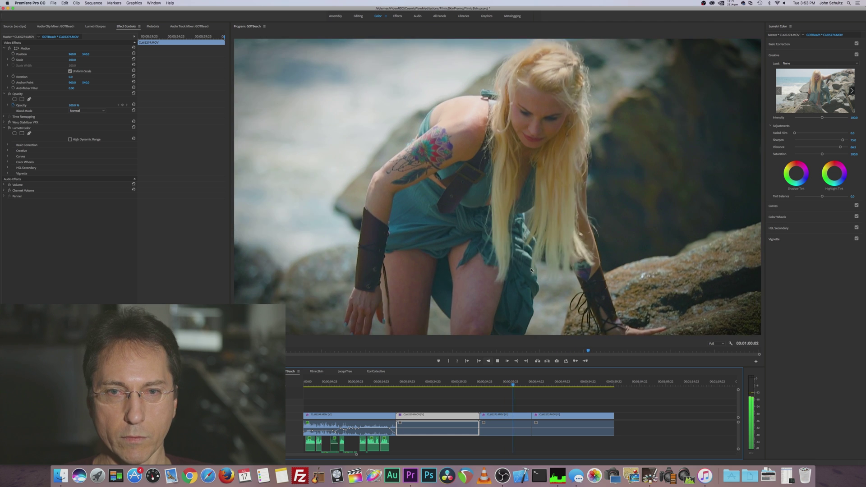
- Play the third GOTBeach clip to its end, and continue through the fourth clip with the Lumetri scopes displayed
{"action": "key", "text": "space"}
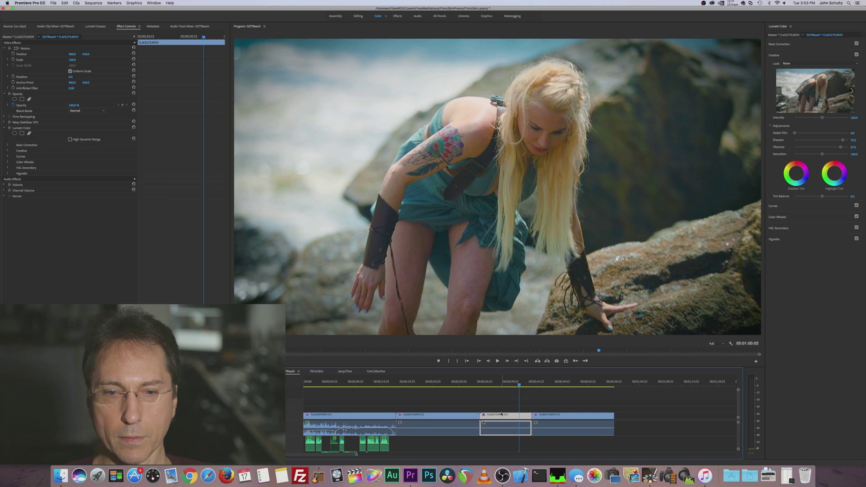
{"action": "key", "text": "space"}
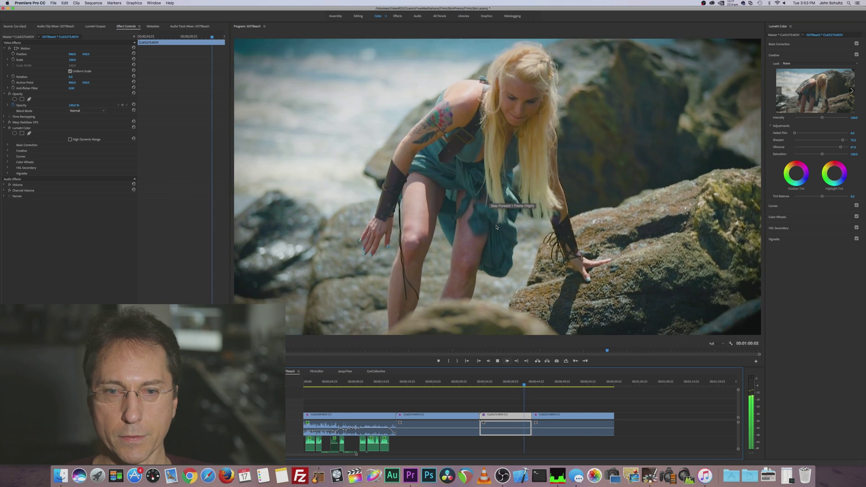
{"action": "key", "text": "space"}
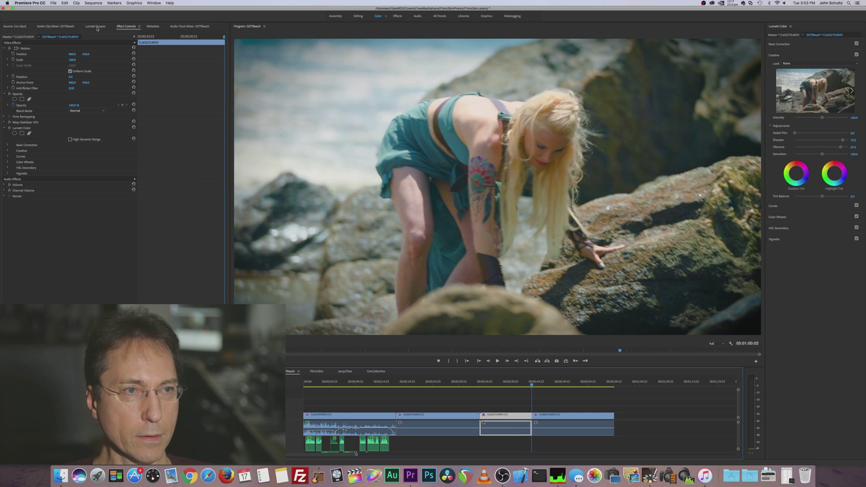
{"action": "left_click", "coordinate": [95, 26]}
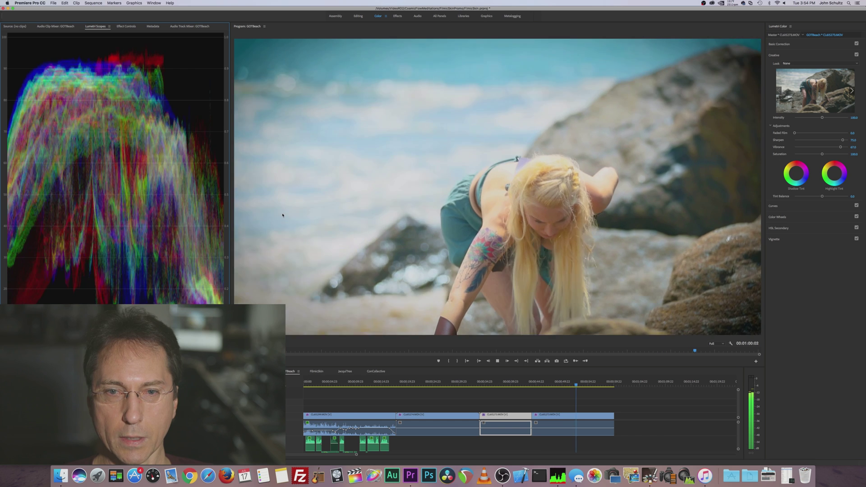
{"action": "key", "text": "space"}
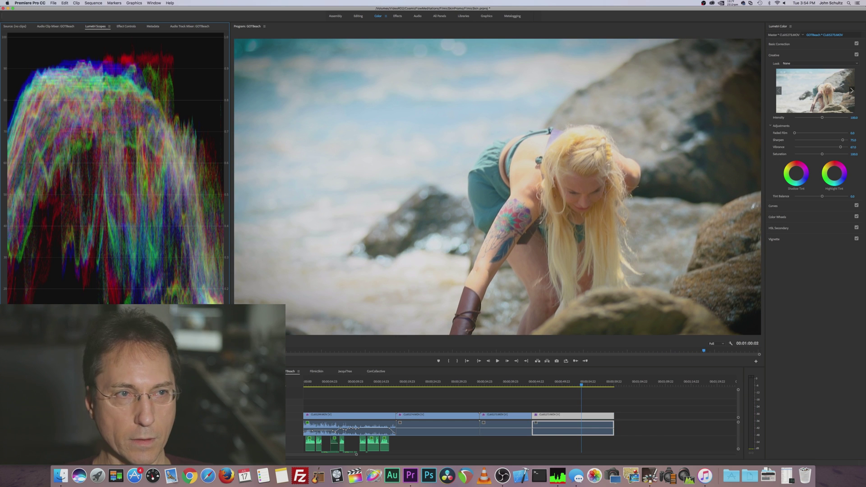
- Compare the fourth clip with its Lumetri Color effect off and on, and replay GOTBeach from its start with the scopes displayed
{"action": "left_click", "coordinate": [124, 26]}
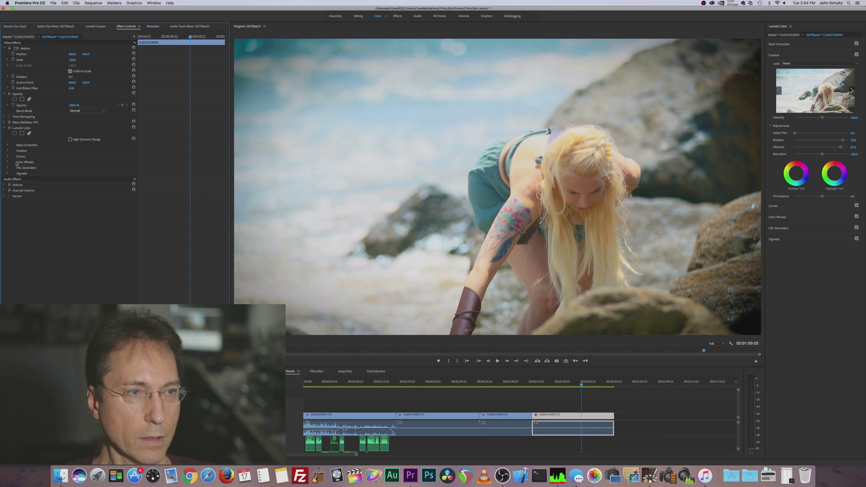
{"action": "left_click", "coordinate": [10, 128]}
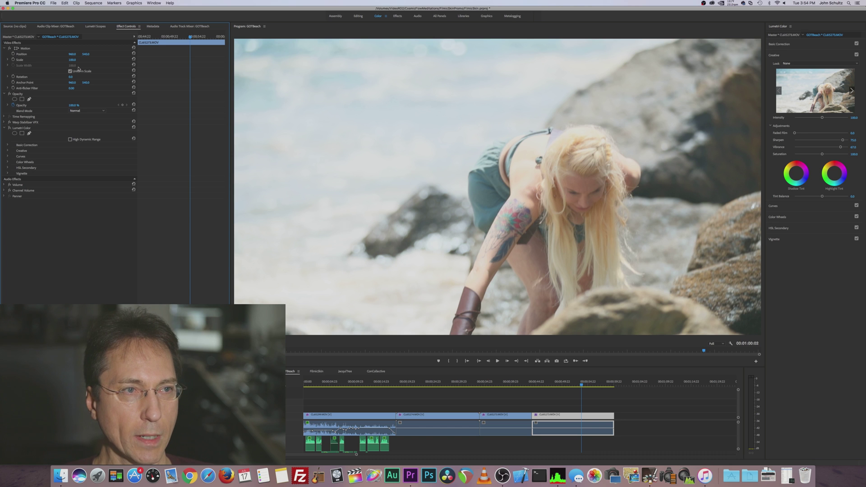
{"action": "left_click", "coordinate": [10, 129]}
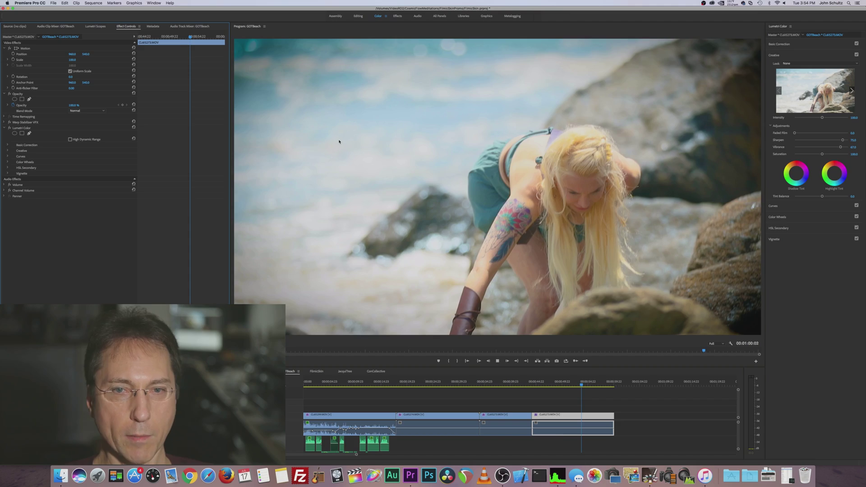
{"action": "left_click", "coordinate": [98, 27]}
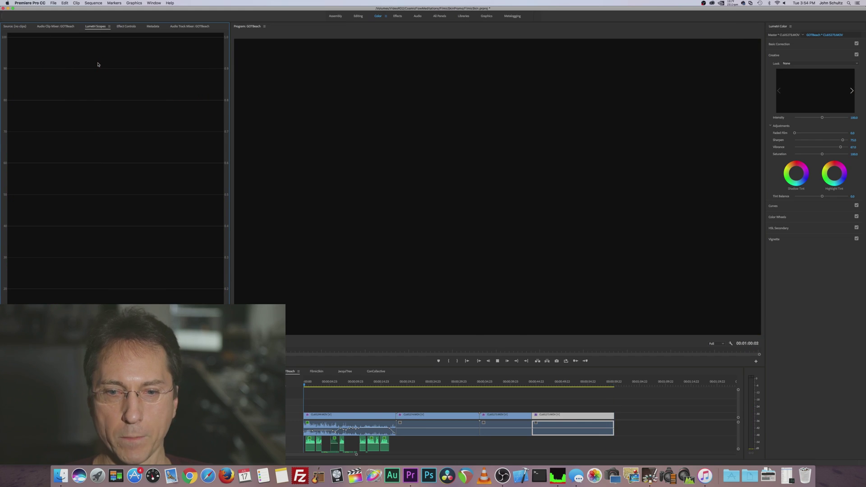
{"action": "key", "text": "space"}
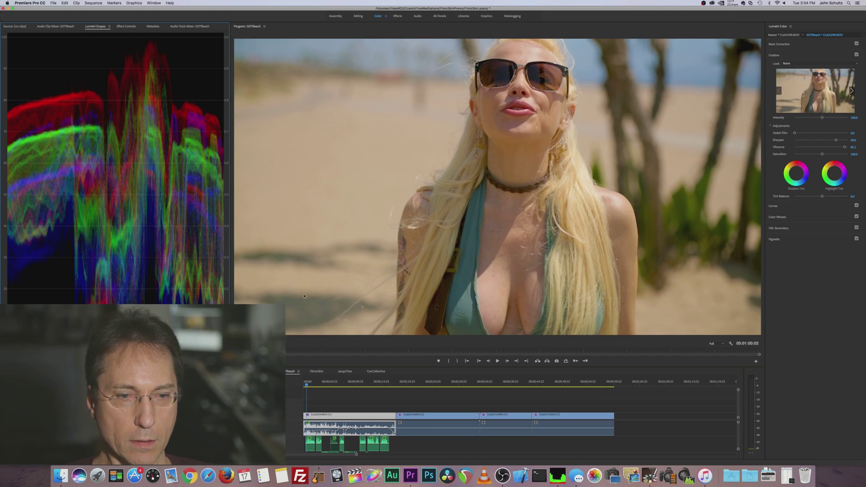